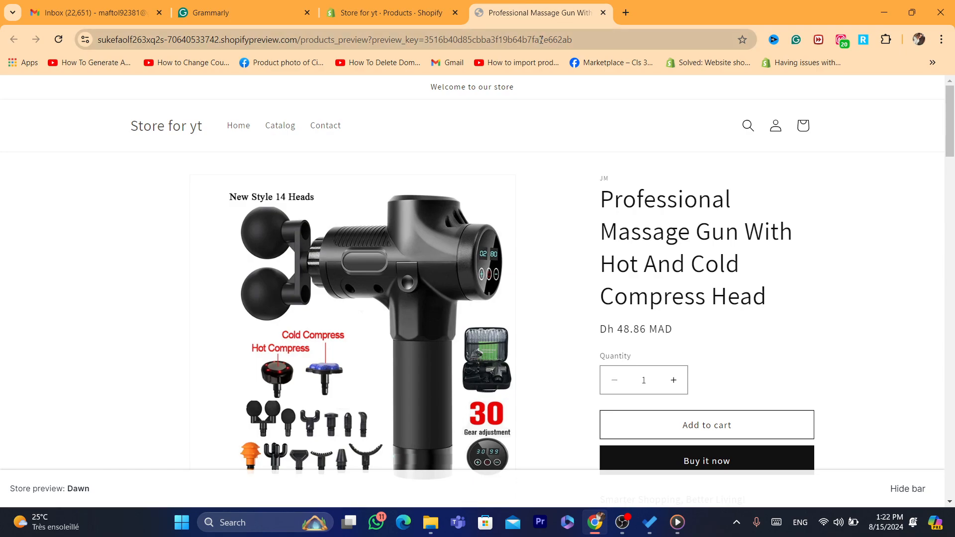
# Switch to the Shopify admin and open the code editor for the online store's current Dawn theme
pyautogui.click(601, 37)
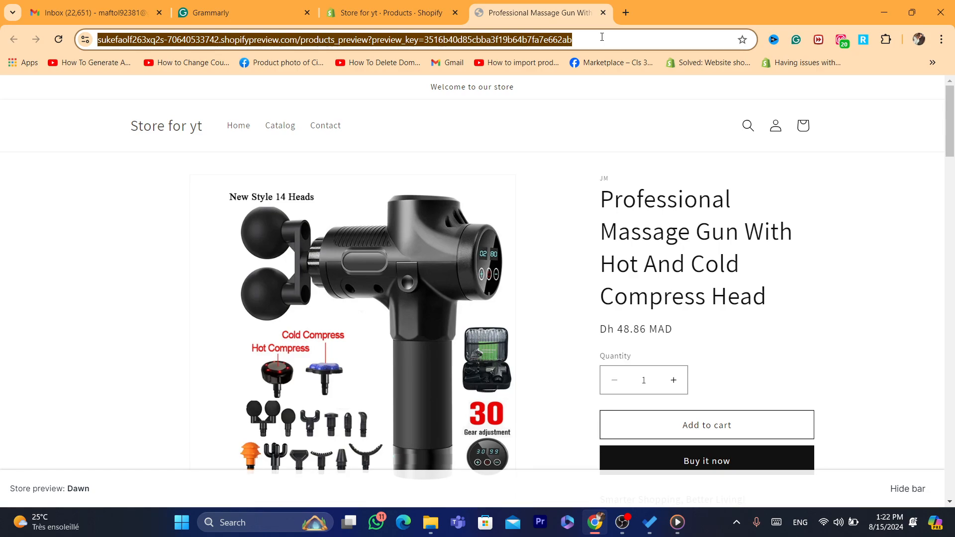
pyautogui.click(385, 13)
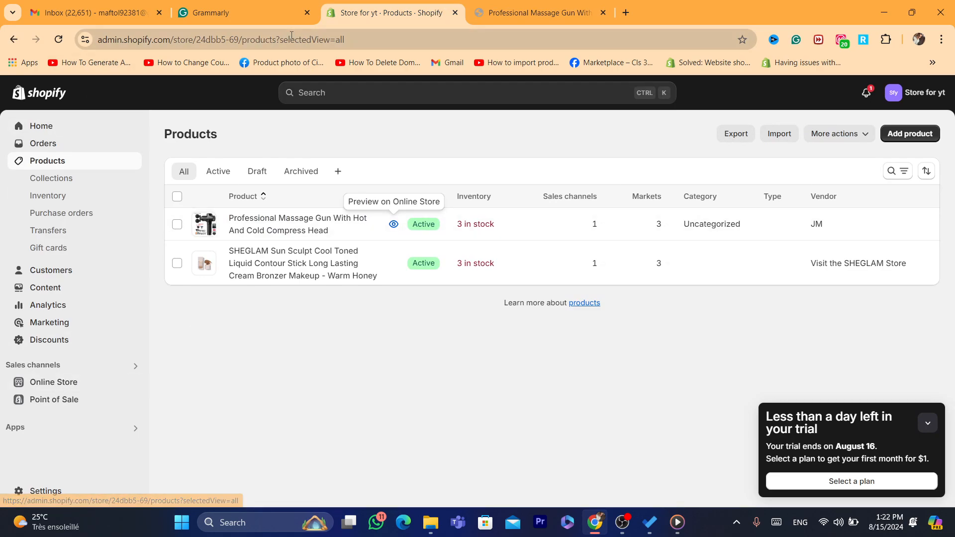
pyautogui.click(47, 382)
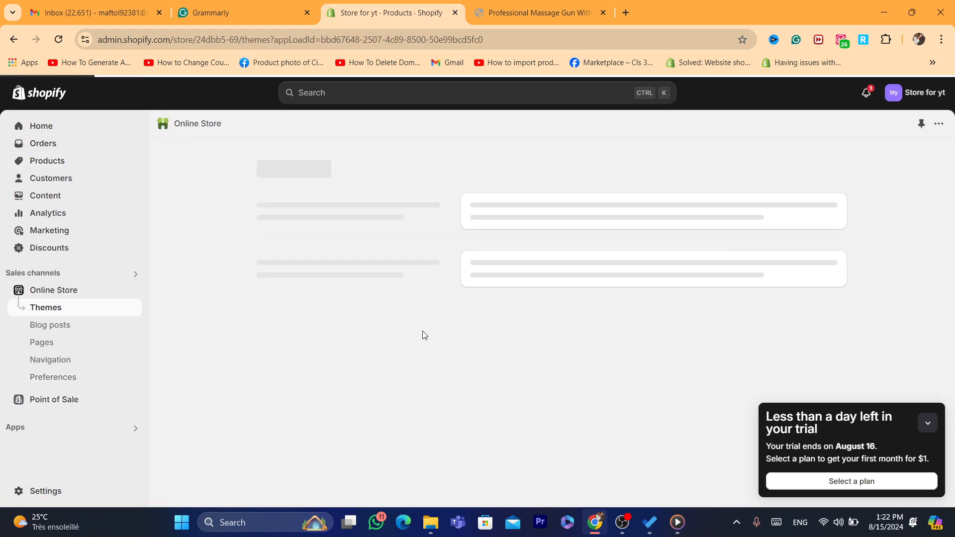
pyautogui.click(928, 424)
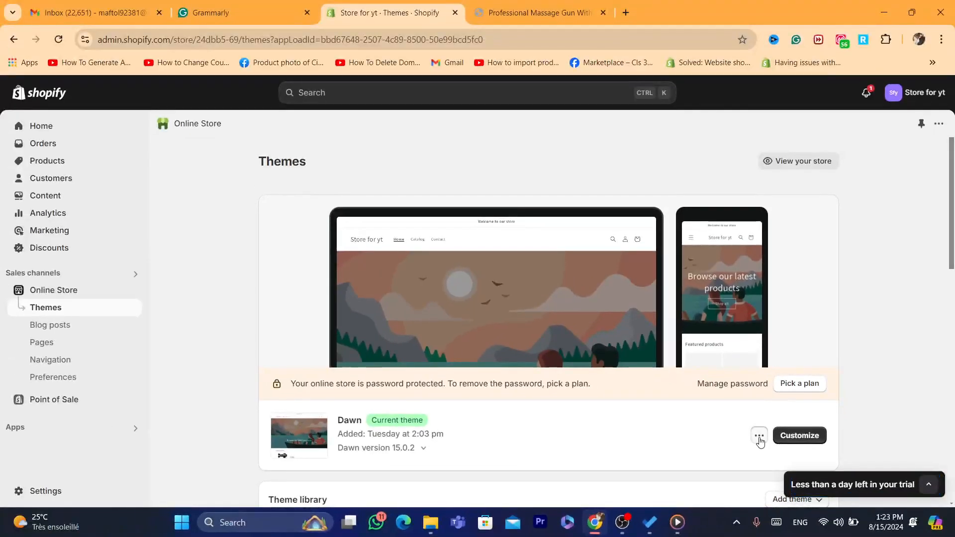
pyautogui.click(759, 436)
pyautogui.click(675, 388)
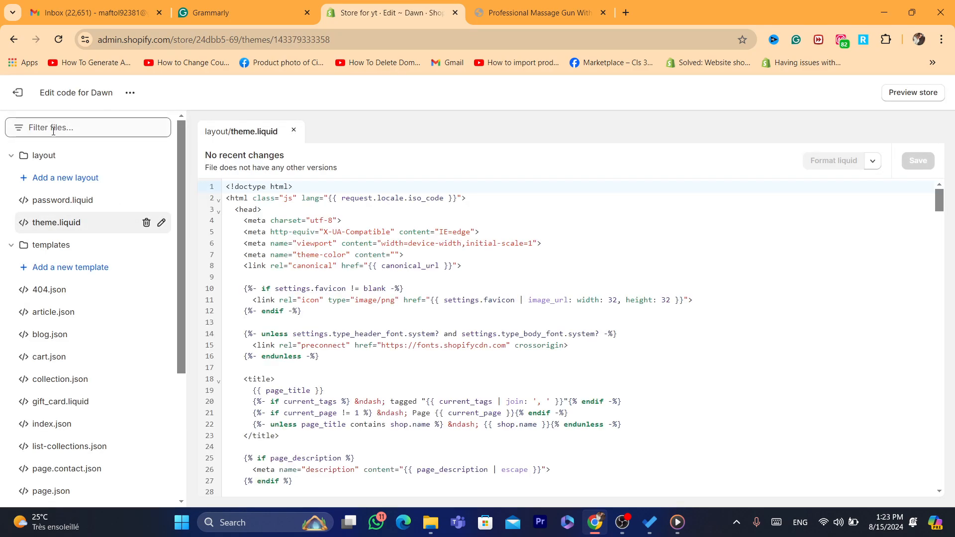
# Insert the line <meta name="viewport" content="width=device-width, initial-scale=1.0" directly below the <head> tag in layout/theme.liquid and save the file
pyautogui.click(53, 129)
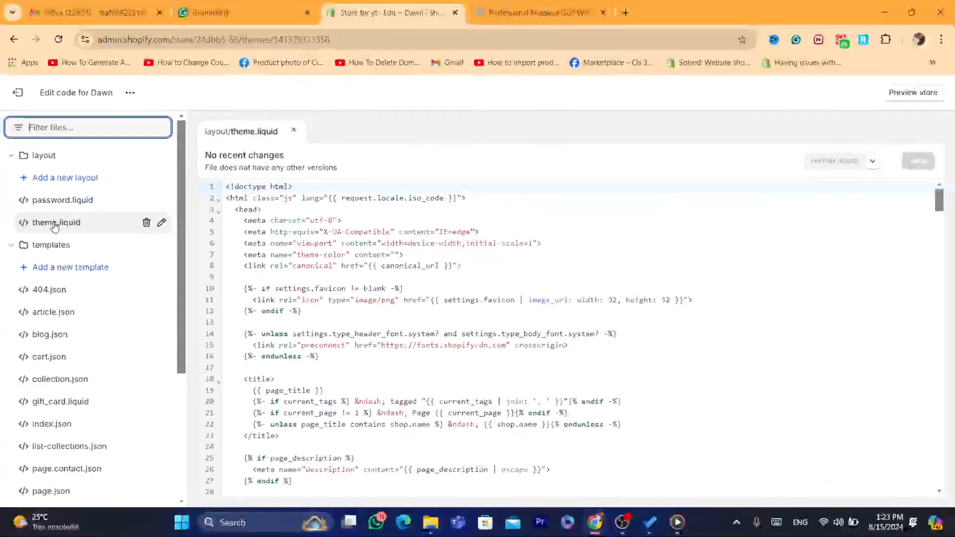
pyautogui.click(52, 207)
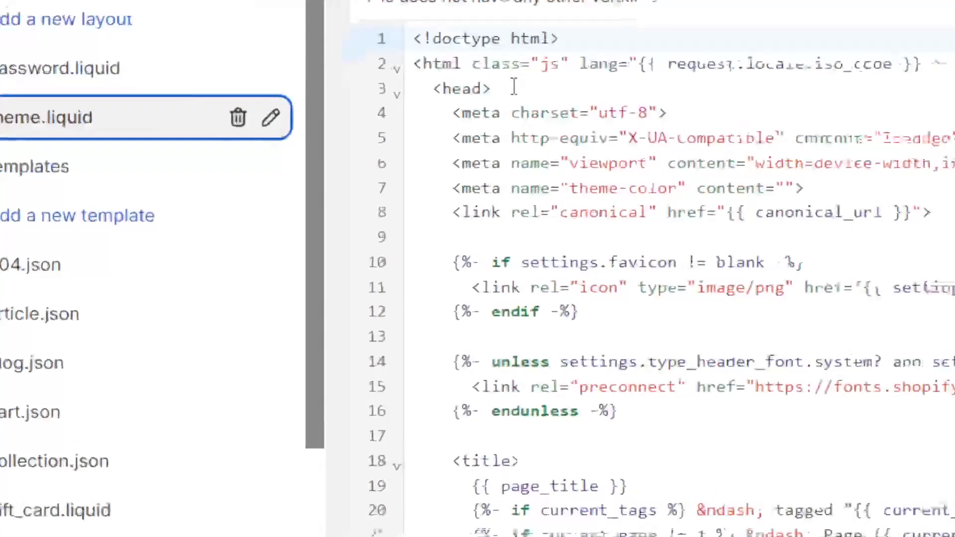
pyautogui.click(511, 81)
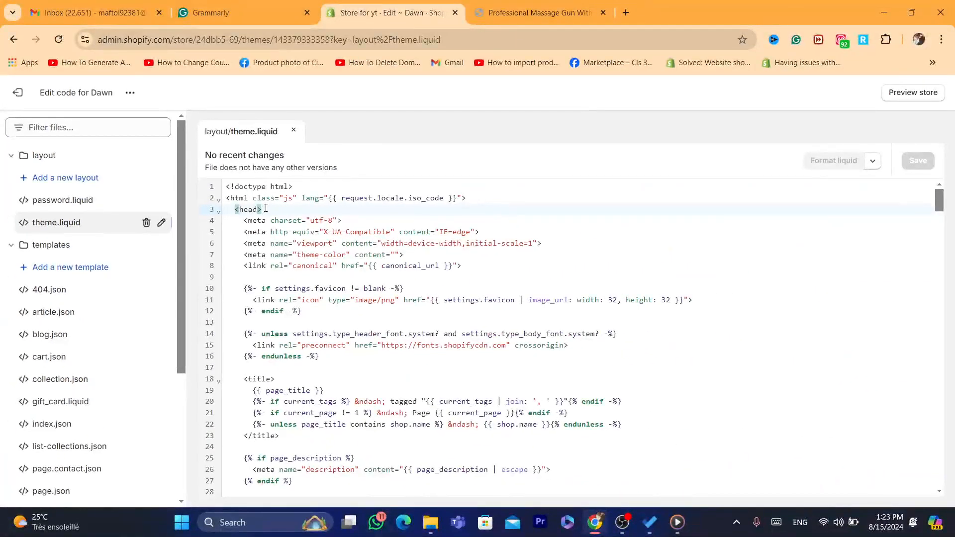
pyautogui.press('Return')
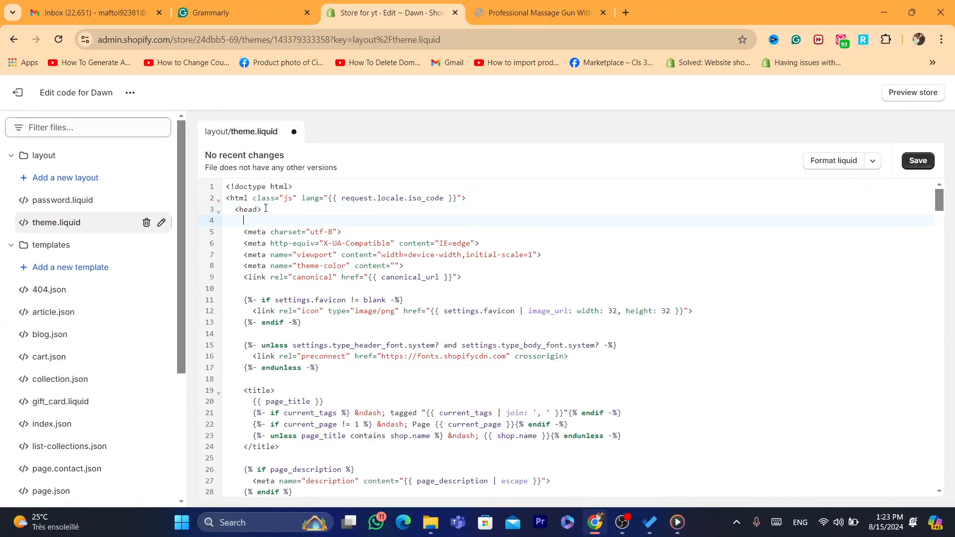
pyautogui.write('<meta name="viewport" content="width=device-width, initial-scale=1.0">')
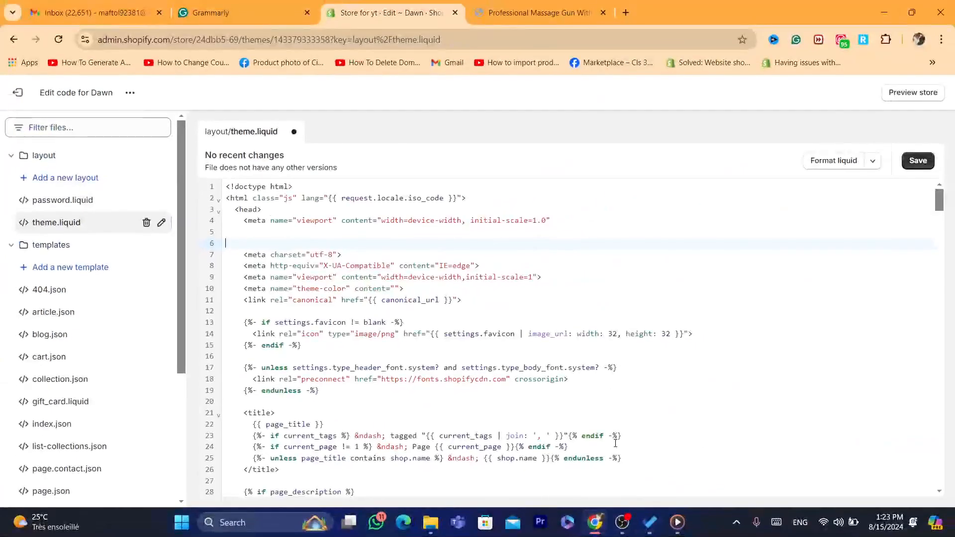
pyautogui.click(622, 522)
pyautogui.click(595, 522)
pyautogui.click(918, 160)
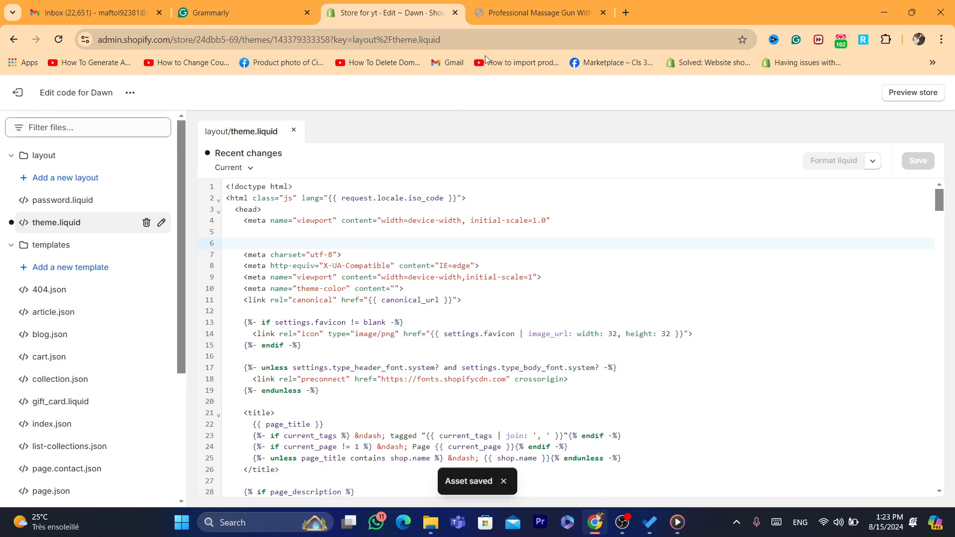
# Return to the Themes page, open the Dawn theme for customizing and switch its preview to mobile
pyautogui.click(537, 12)
pyautogui.click(390, 13)
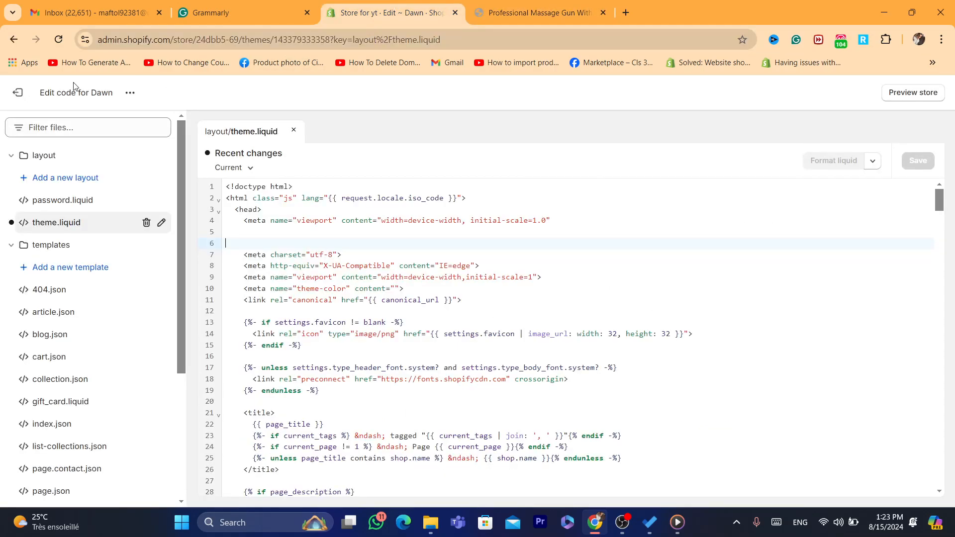
pyautogui.click(14, 39)
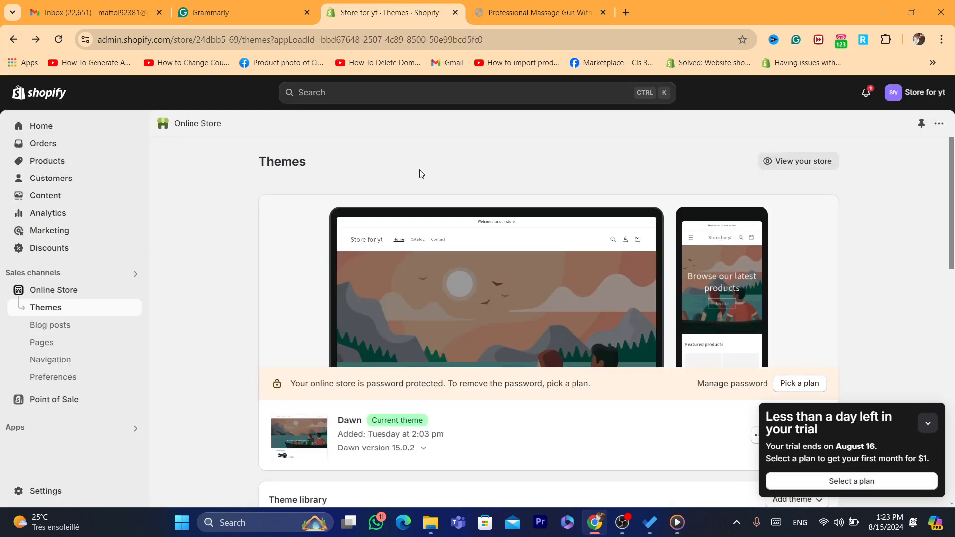
pyautogui.click(927, 423)
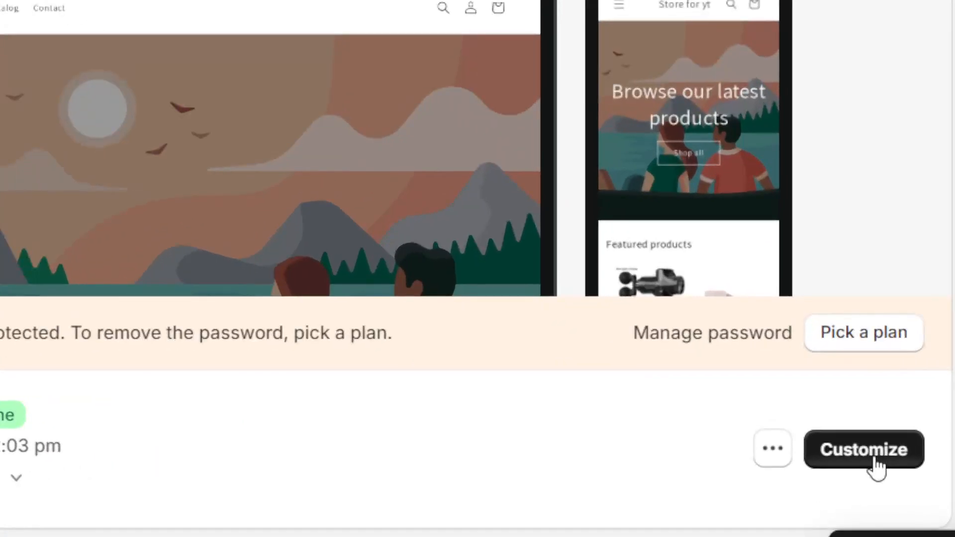
pyautogui.click(876, 463)
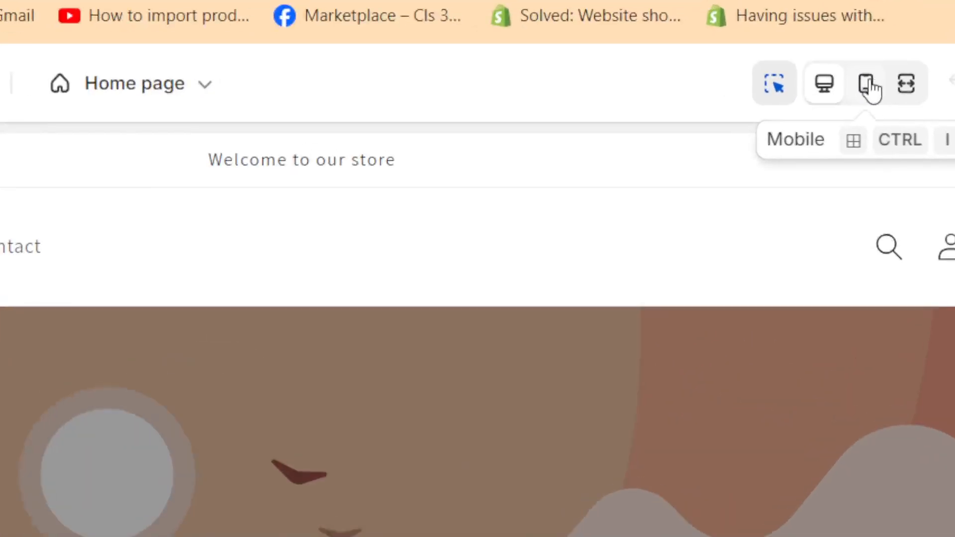
pyautogui.click(831, 93)
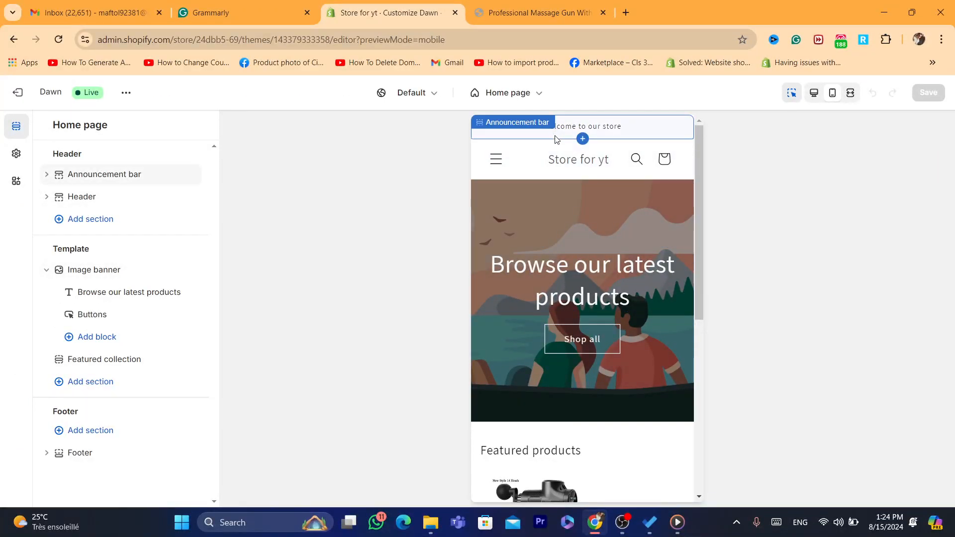
# Set the heading size of the image banner's "Browse our latest products" text to Small
pyautogui.moveTo(578, 142)
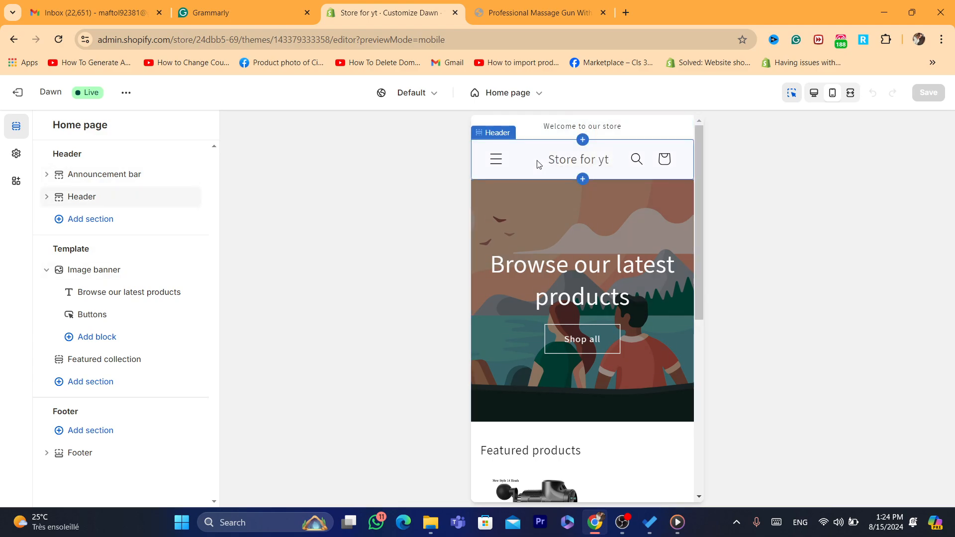
pyautogui.click(574, 166)
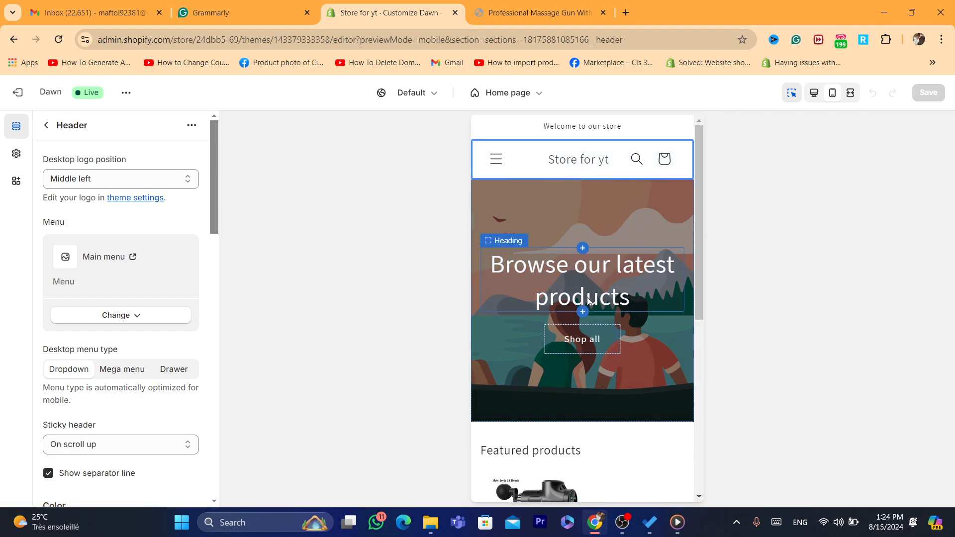
pyautogui.click(548, 279)
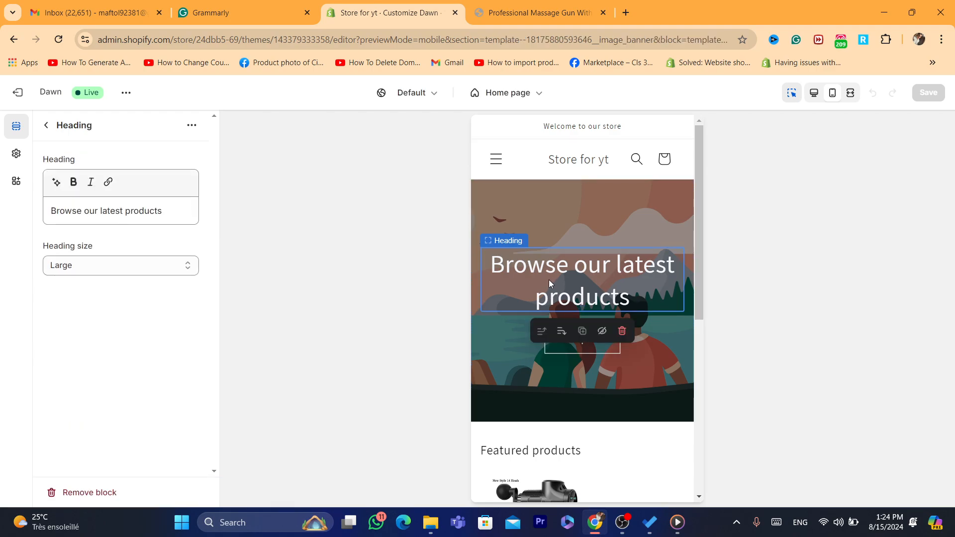
pyautogui.click(94, 266)
pyautogui.click(90, 277)
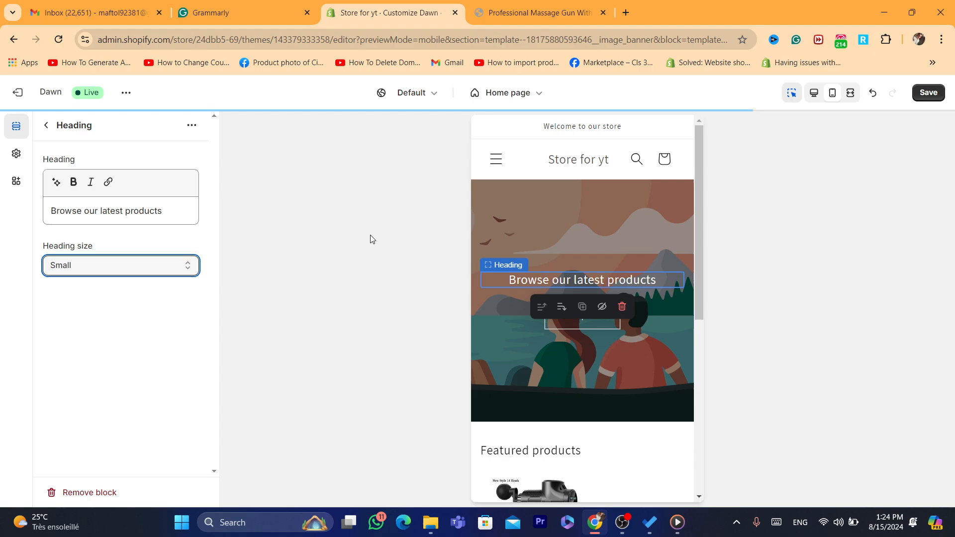
# Set the header section's bottom margin to 88 px and its top padding to 32 px
pyautogui.click(581, 207)
pyautogui.click(529, 156)
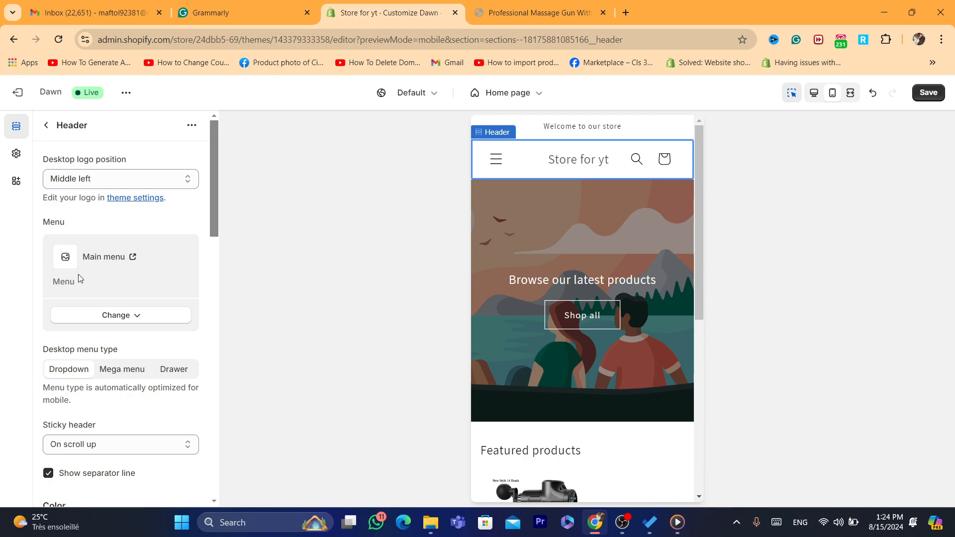
pyautogui.click(110, 322)
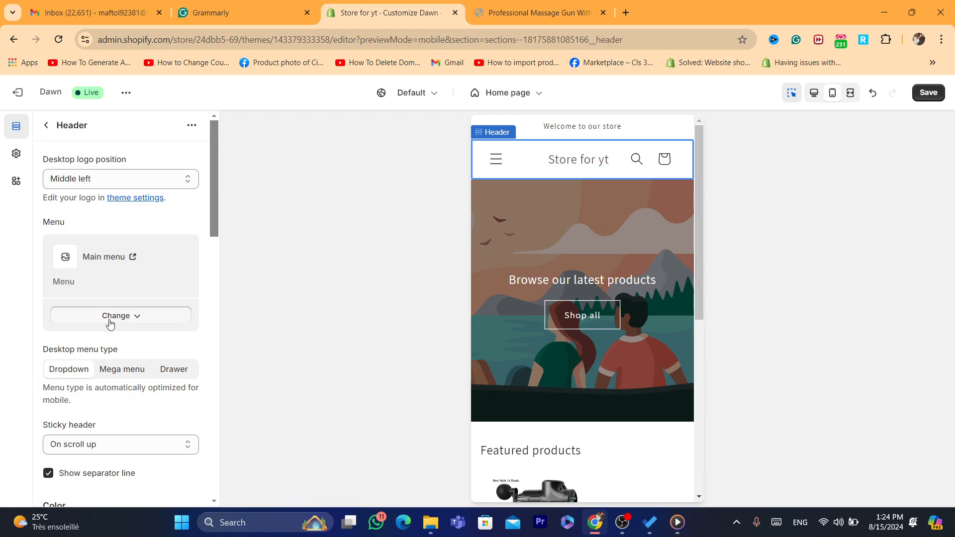
pyautogui.click(145, 421)
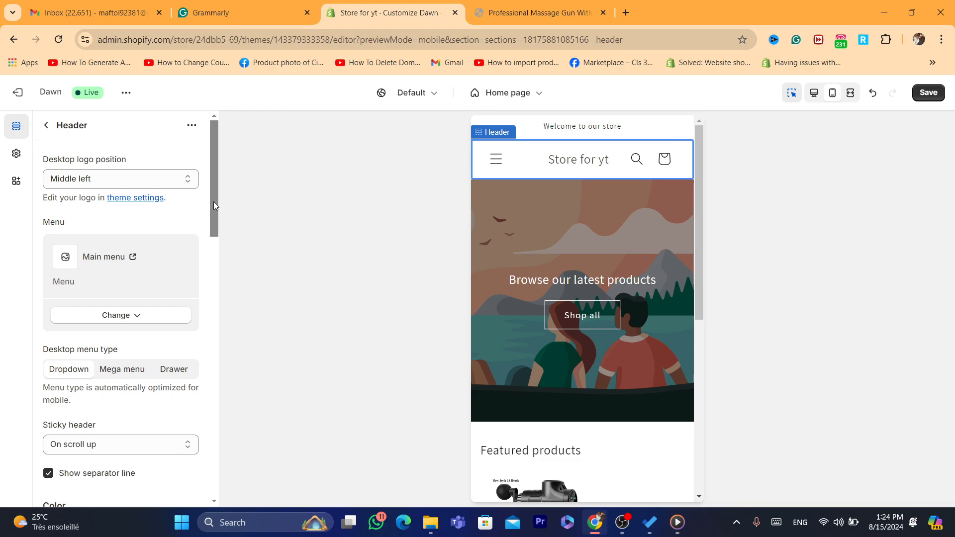
pyautogui.moveTo(213, 201); pyautogui.dragTo(194, 436)
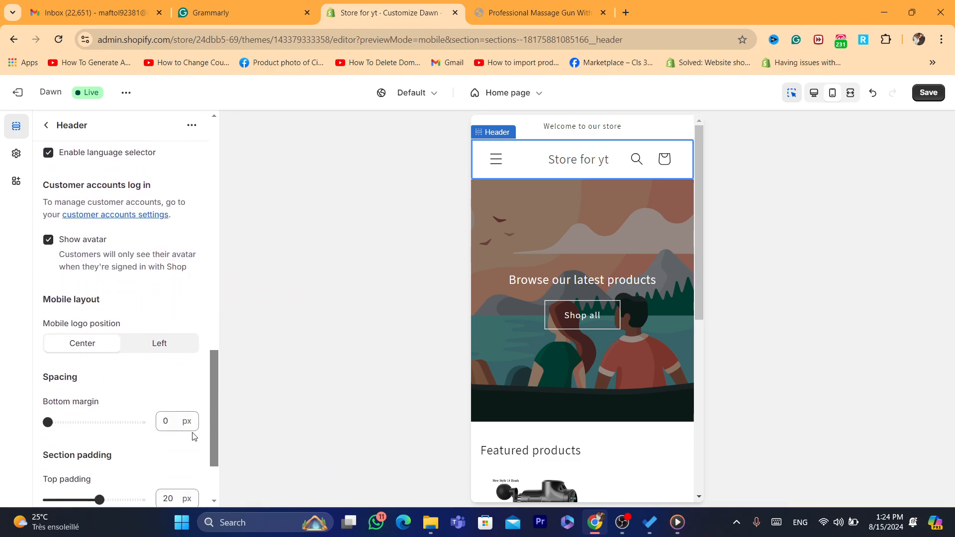
pyautogui.moveTo(48, 422); pyautogui.dragTo(114, 423)
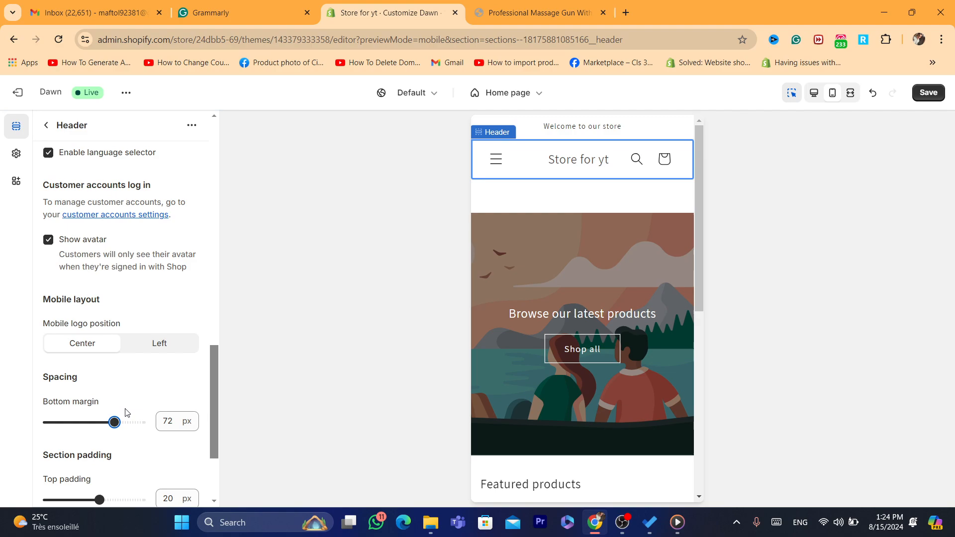
pyautogui.moveTo(115, 422); pyautogui.dragTo(48, 422)
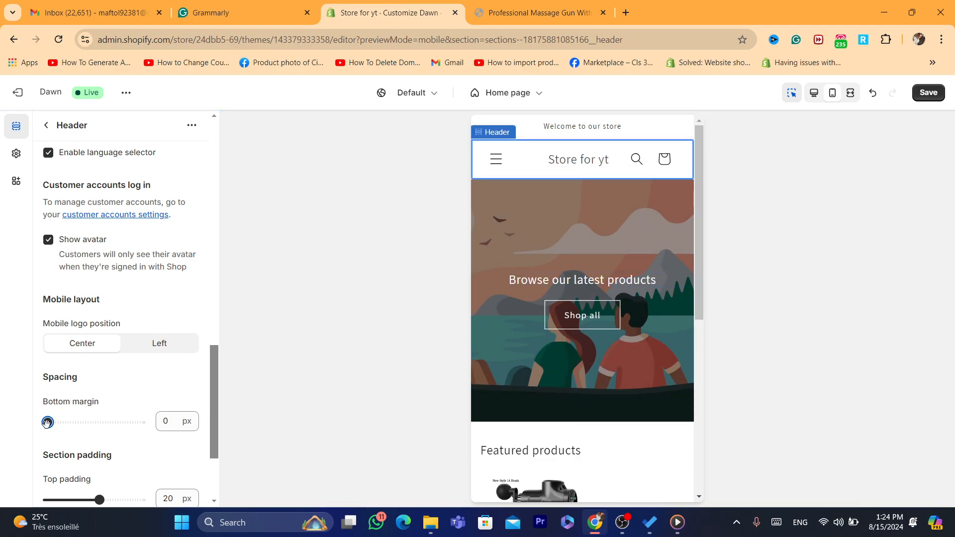
pyautogui.moveTo(48, 422); pyautogui.dragTo(129, 422)
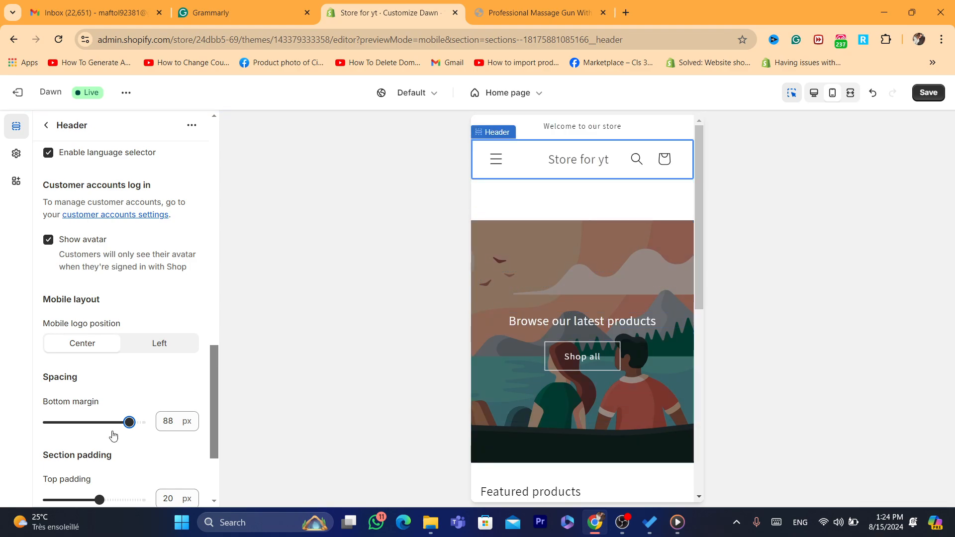
pyautogui.moveTo(100, 498); pyautogui.dragTo(129, 495)
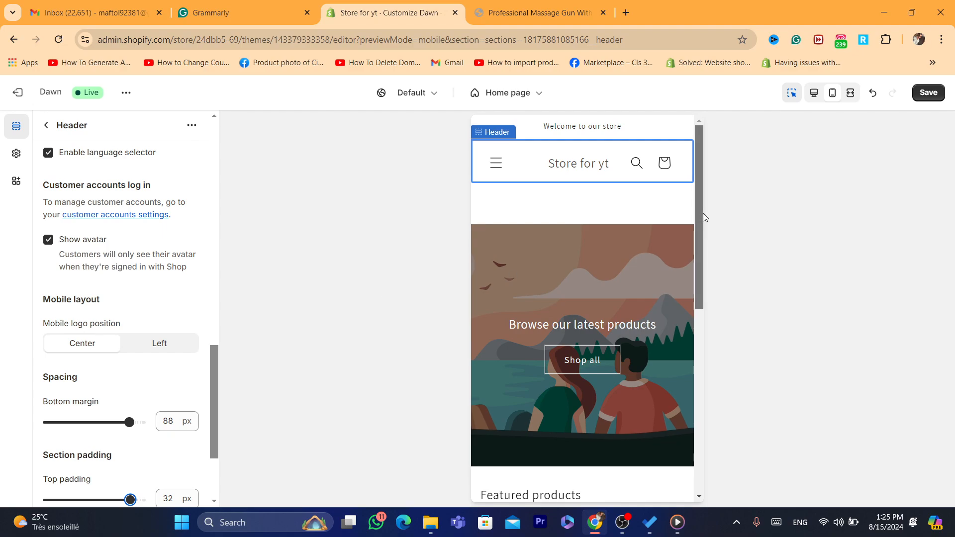
pyautogui.moveTo(703, 217); pyautogui.dragTo(696, 197)
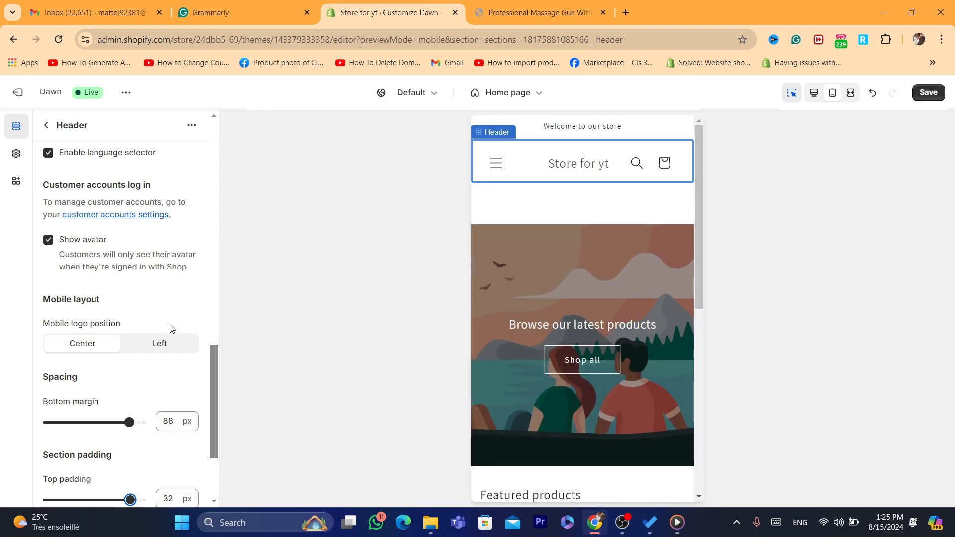
pyautogui.moveTo(214, 395); pyautogui.dragTo(203, 208)
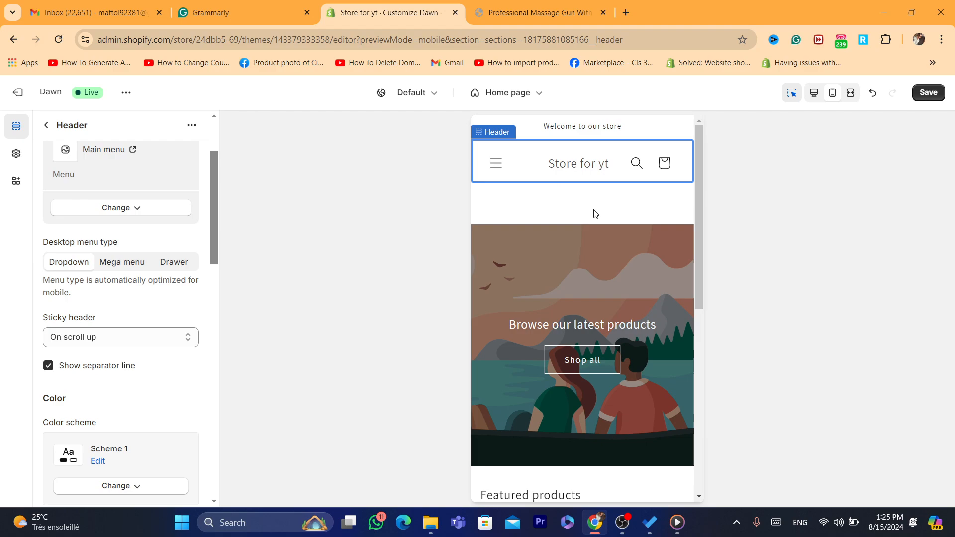
# Examine the link options of the image banner's Shop all button
pyautogui.click(581, 358)
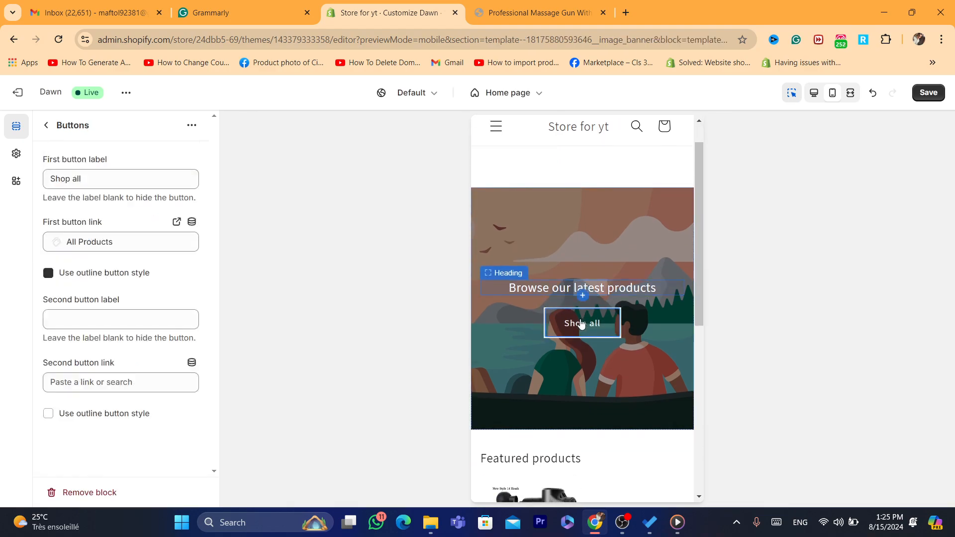
pyautogui.click(93, 243)
pyautogui.click(218, 298)
# Examine the banner heading's size, bold formatting and link options without inserting a link
pyautogui.click(636, 292)
pyautogui.click(82, 271)
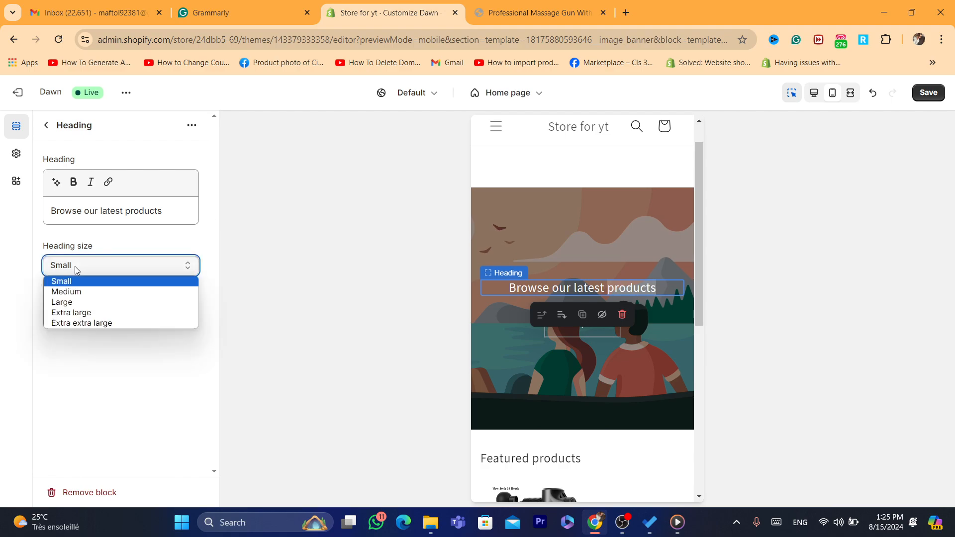
pyautogui.click(82, 280)
pyautogui.click(74, 182)
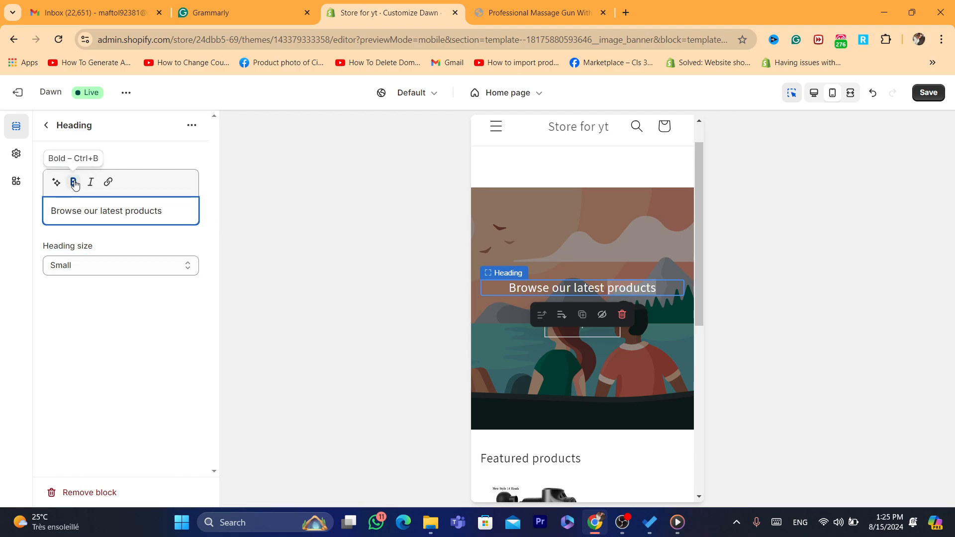
pyautogui.click(107, 182)
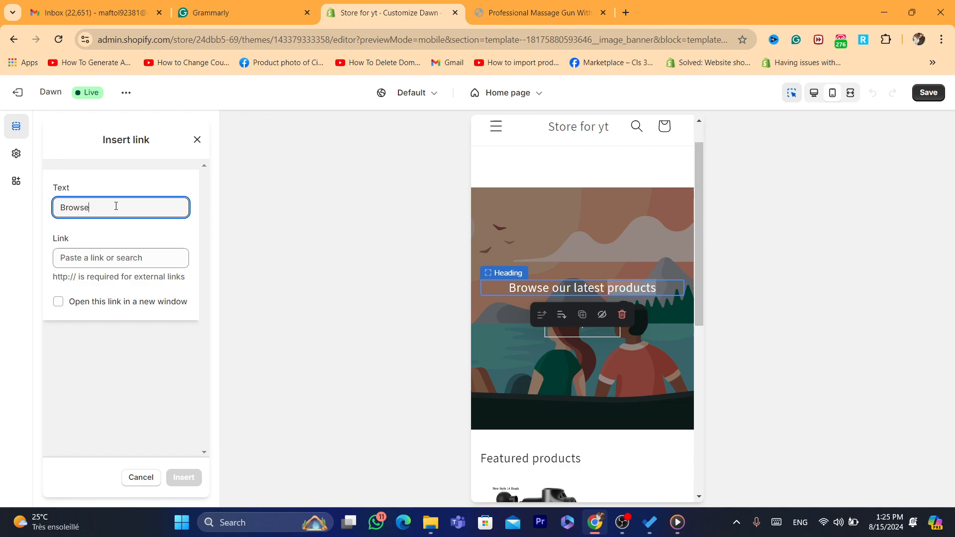
pyautogui.click(190, 145)
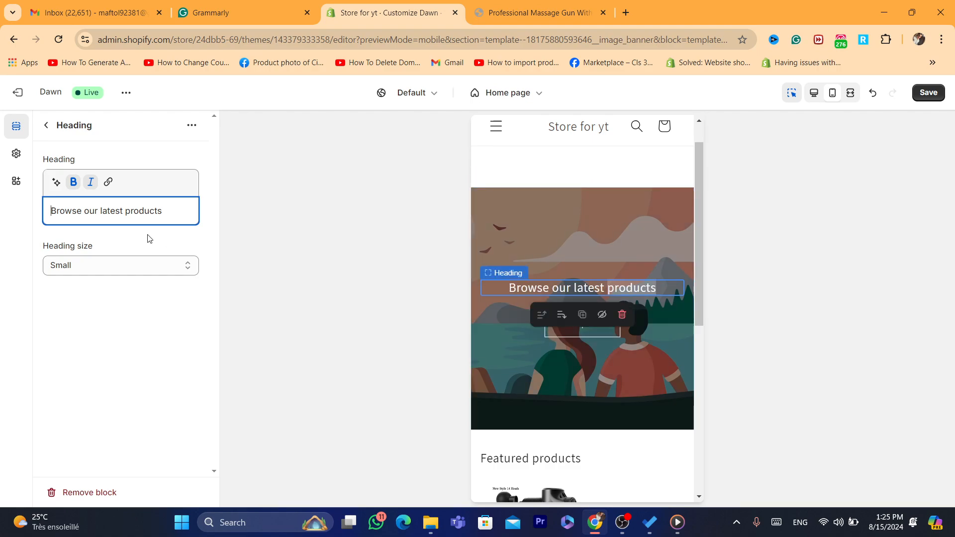
pyautogui.click(109, 184)
pyautogui.click(104, 259)
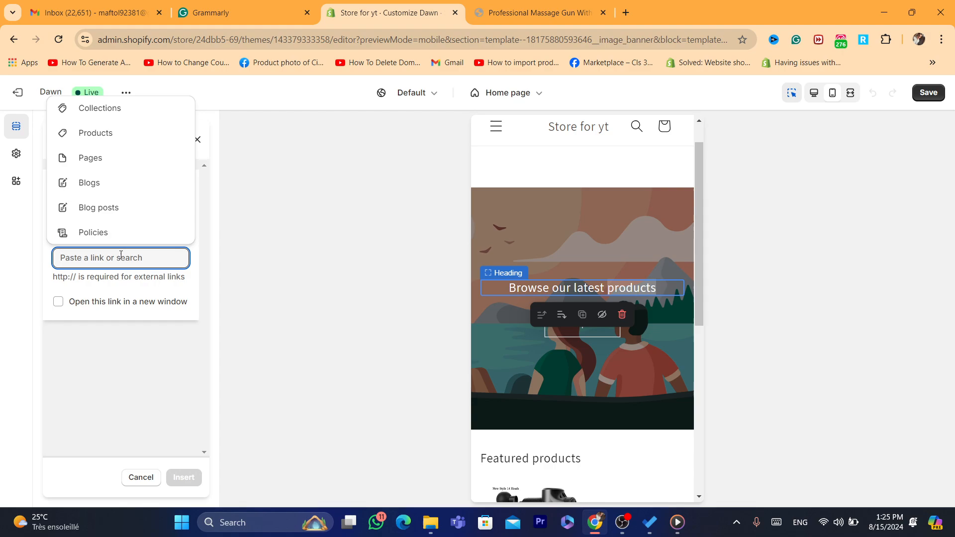
pyautogui.click(309, 292)
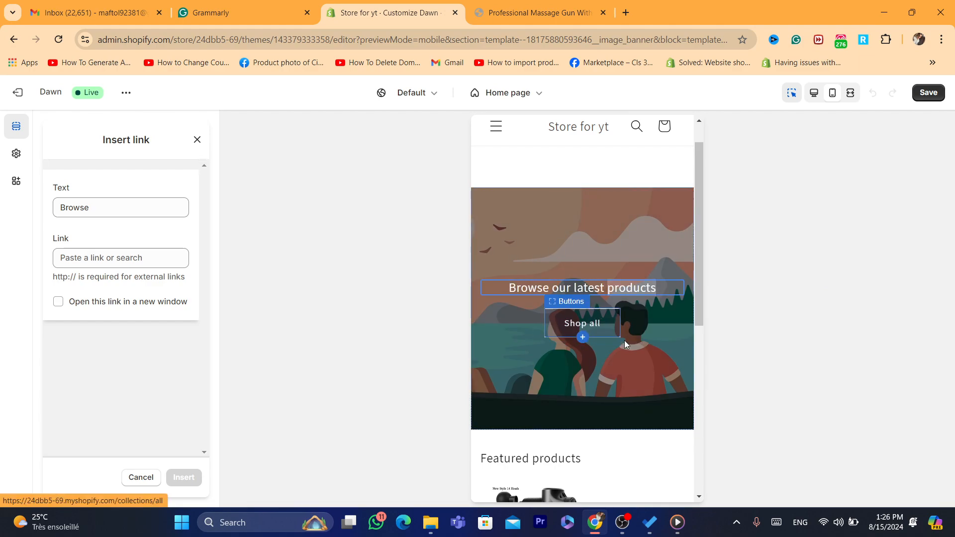
# Follow the banner's Shop all button to open the all-products collection page in the mobile preview
pyautogui.moveTo(627, 341); pyautogui.dragTo(561, 305)
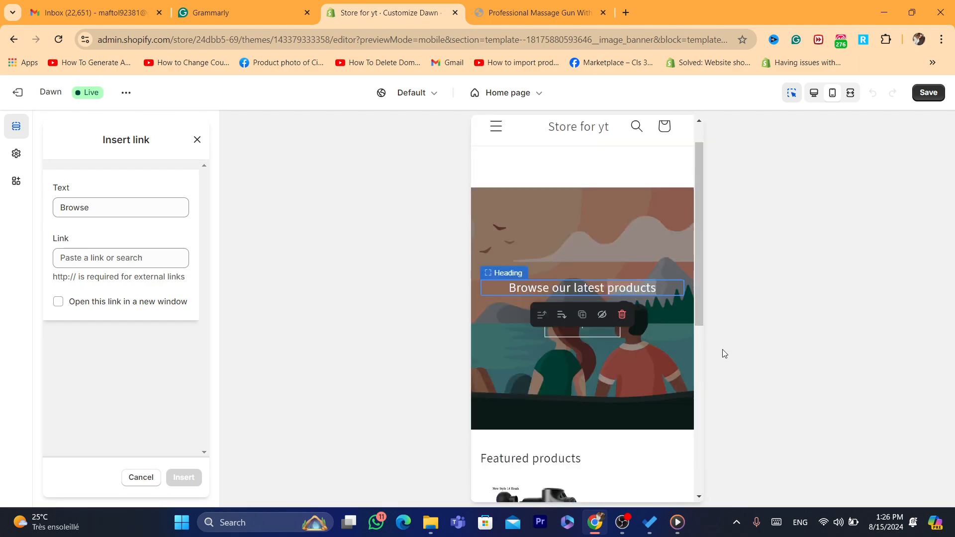
pyautogui.click(554, 303)
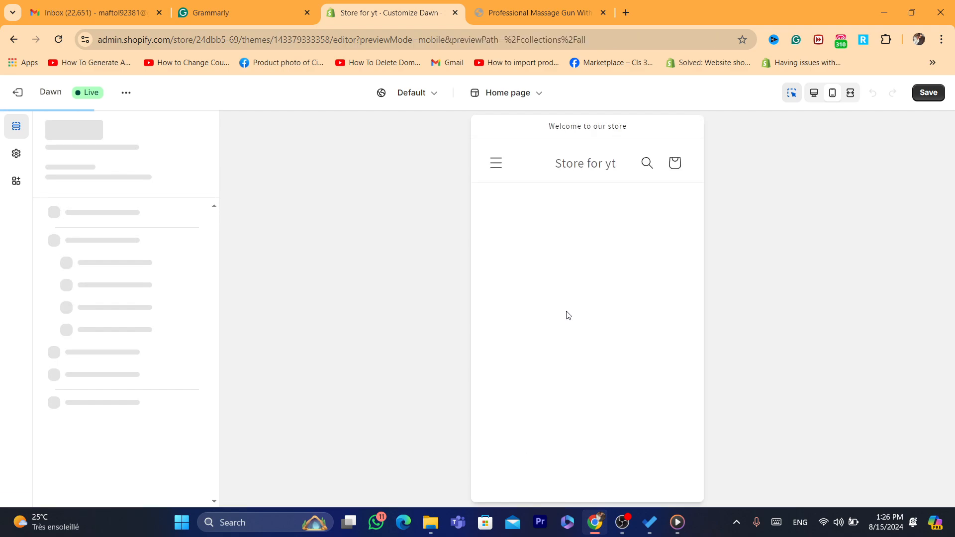